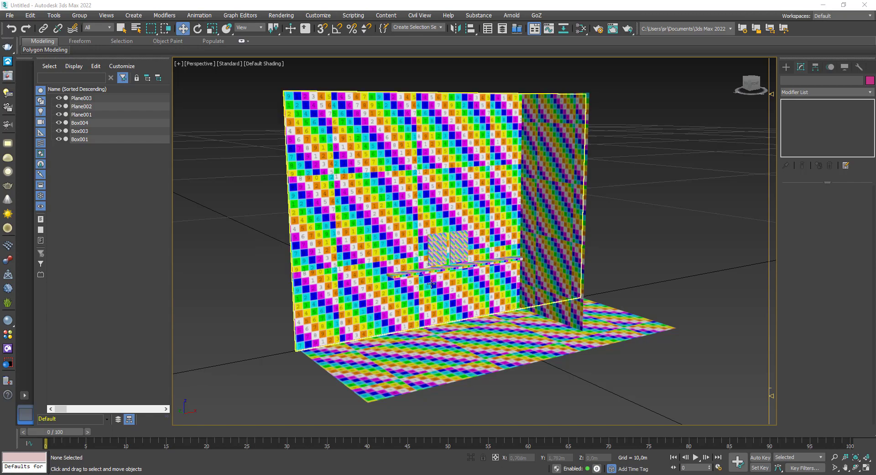
scroll(414, 237, "up", 5)
scroll(415, 236, "up", 3)
scroll(415, 237, "up", 3)
scroll(414, 237, "up", 2)
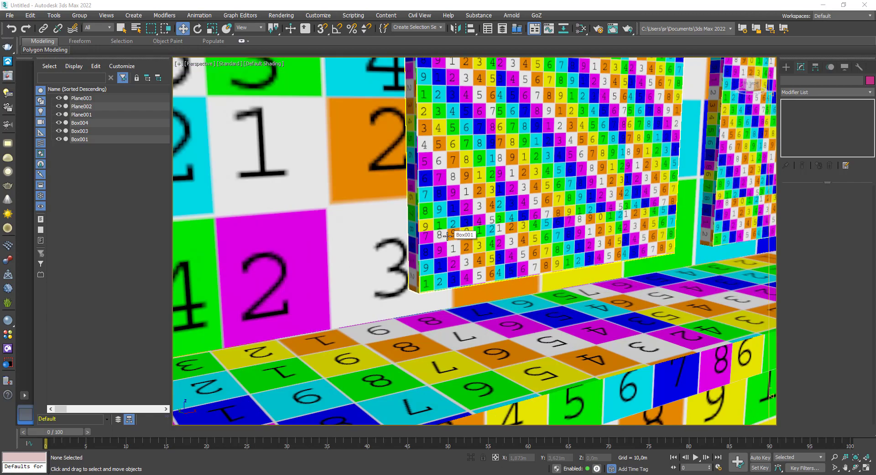
middle_click_drag(434, 232, 502, 264)
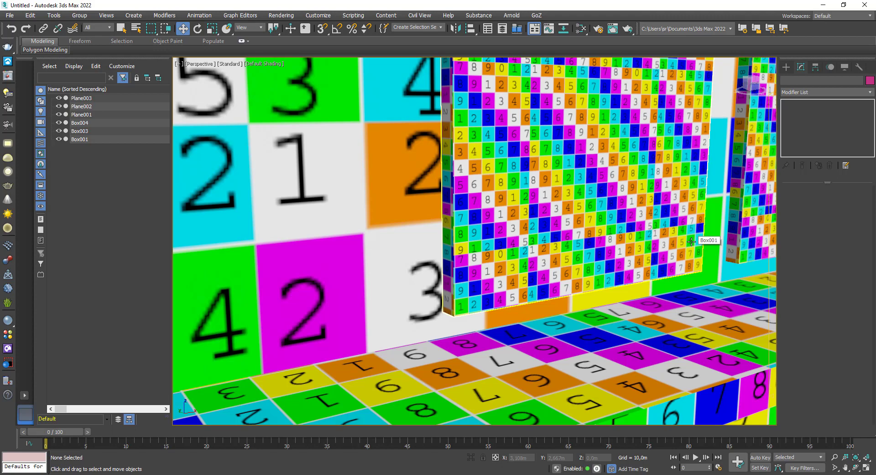
left_click(294, 173)
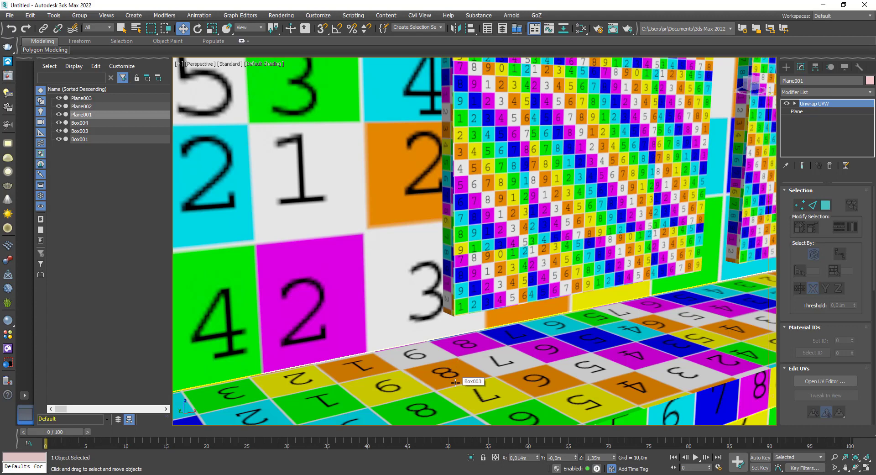
scroll(455, 383, "up", 5)
middle_click_drag(461, 381, 481, 381)
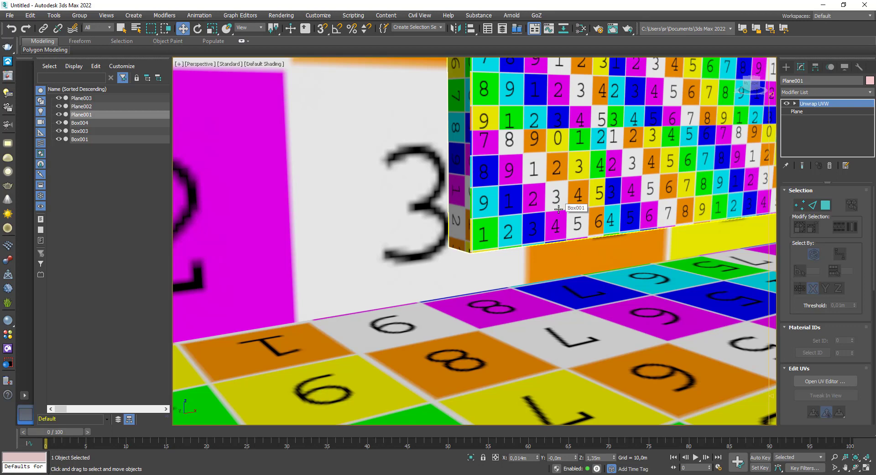
left_click(555, 204)
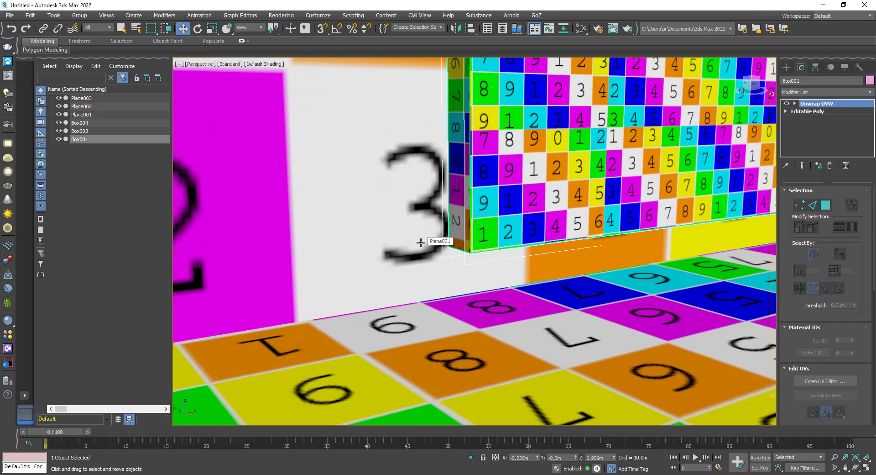
left_click(406, 149)
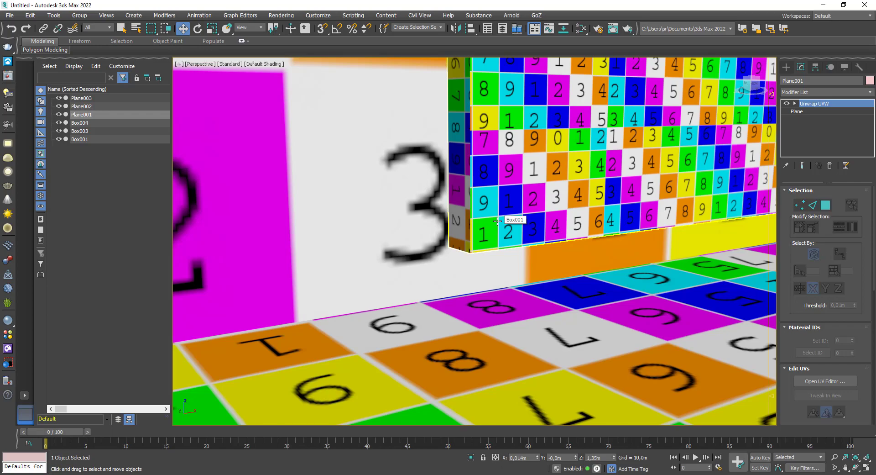
Zoom out and back in on the shelf, then pan the close-up onto the window box panel.
scroll(498, 221, "down", 5)
scroll(497, 220, "down", 5)
scroll(497, 220, "up", 3)
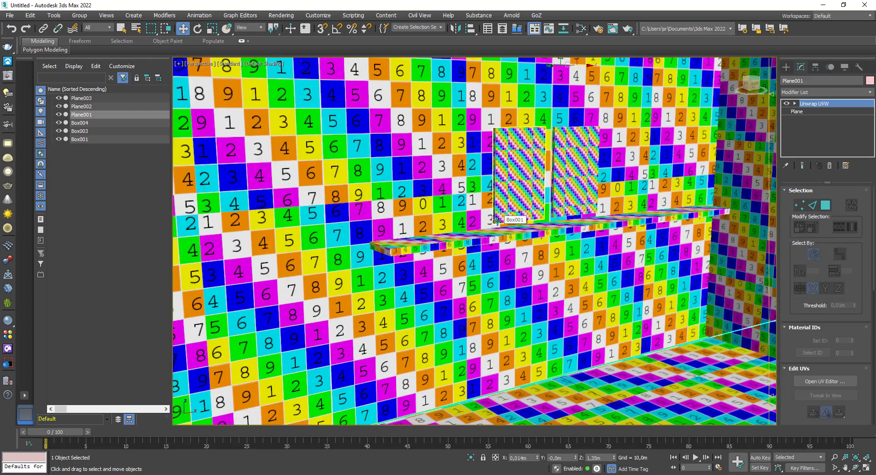
scroll(497, 220, "up", 1)
scroll(498, 220, "up", 1)
scroll(488, 237, "up", 1)
scroll(476, 258, "up", 2)
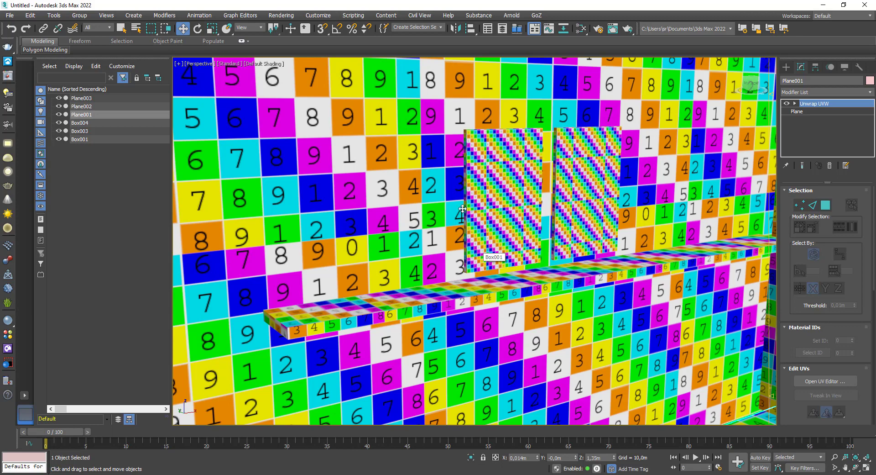
scroll(477, 258, "up", 5)
scroll(466, 191, "up", 3)
middle_click_drag(464, 176, 481, 127)
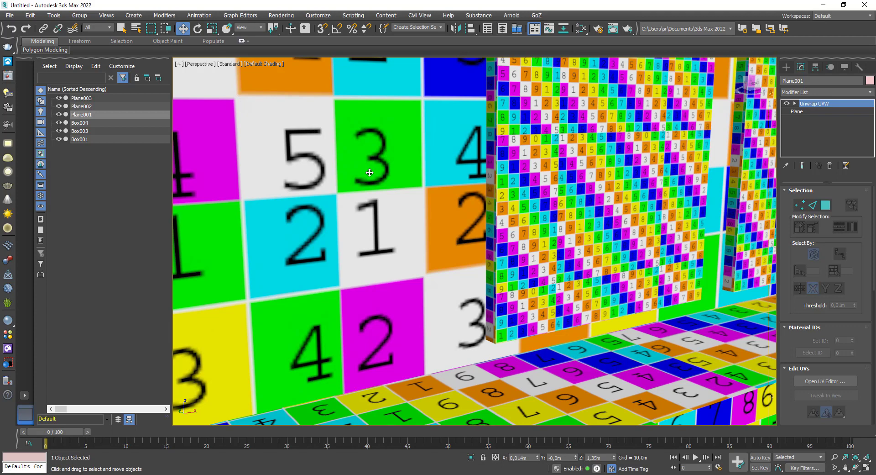
In the Slate Material Editor, clone Material #25 and its map as Material #26.
left_click(582, 28)
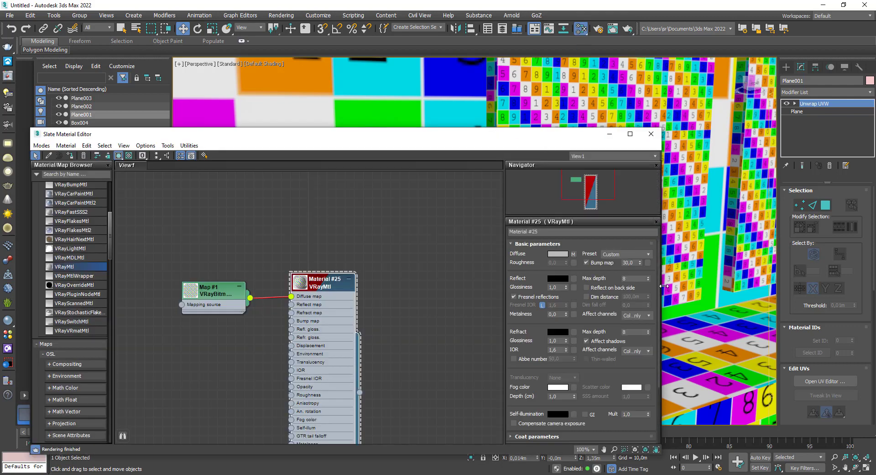
left_click_drag(664, 286, 475, 285)
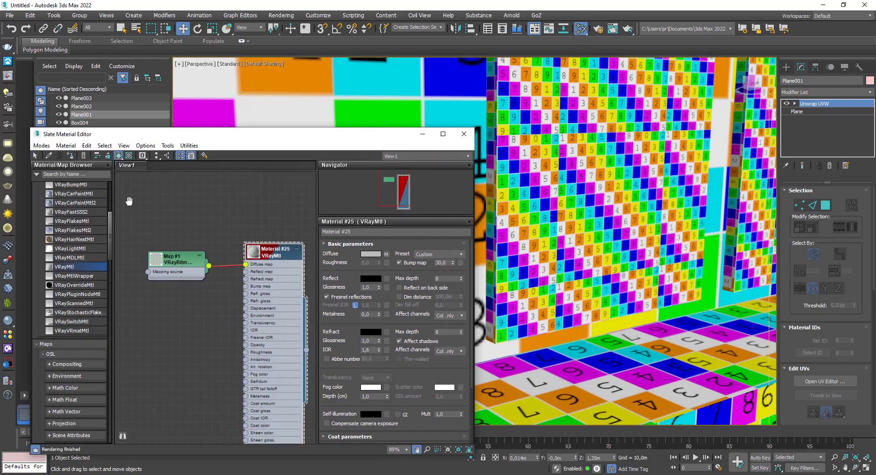
middle_click_drag(164, 248, 116, 155)
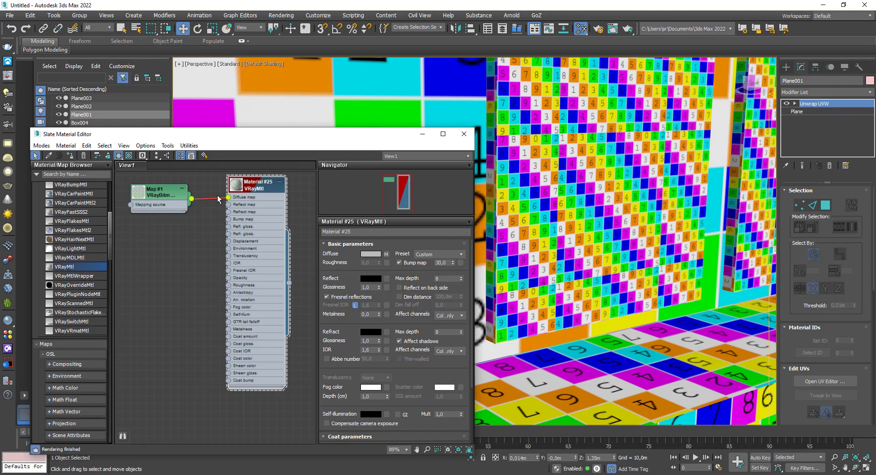
left_click(259, 186)
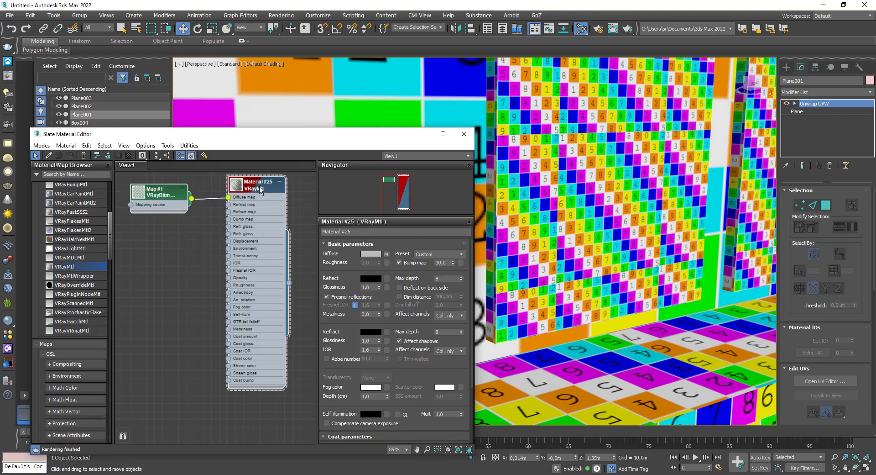
left_click_drag(261, 189, 189, 304, "shift")
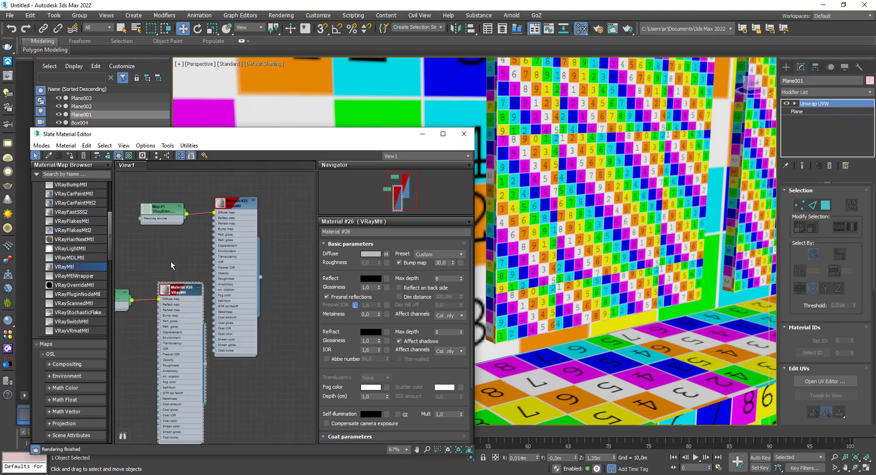
Open Map #2's bitmap parameters and set U and V tiling to 10.
scroll(171, 260, "down", 3)
double_click(135, 258)
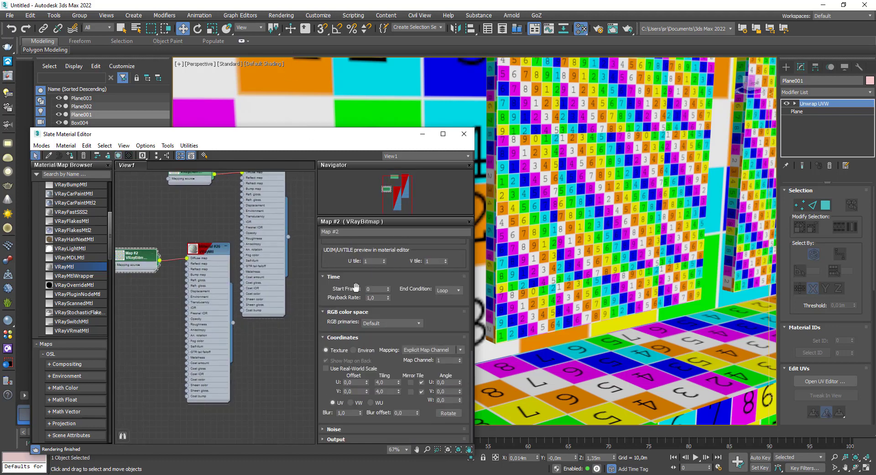
left_click_drag(323, 394, 319, 264)
double_click(383, 383)
type("10")
double_click(388, 391)
type("10")
key("Return")
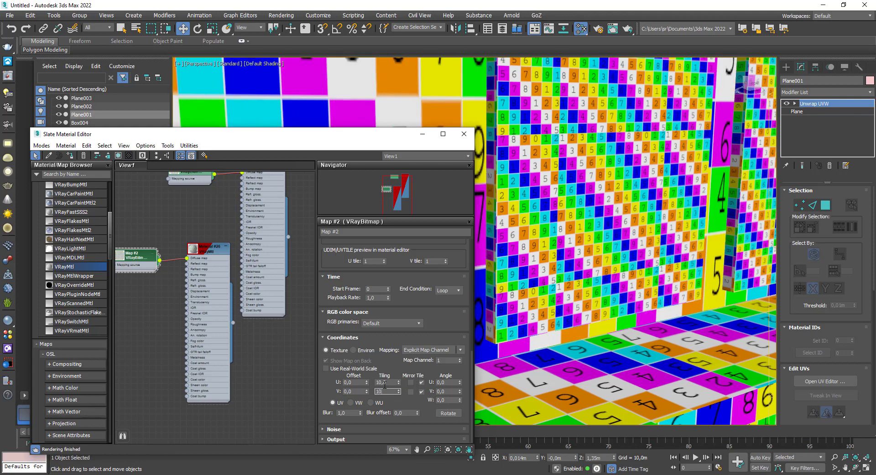
Raise Map #2's U and V tiling to 15, then to 20, and move the editor aside.
double_click(381, 382)
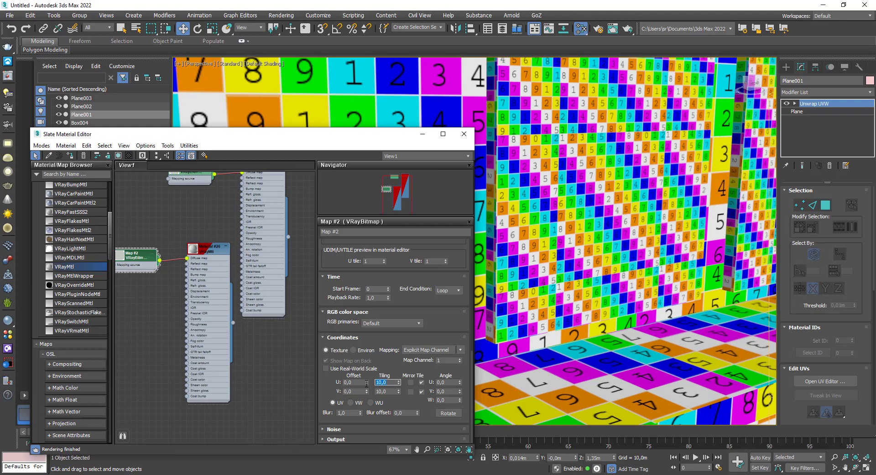
type("15")
key("Tab")
type("1")
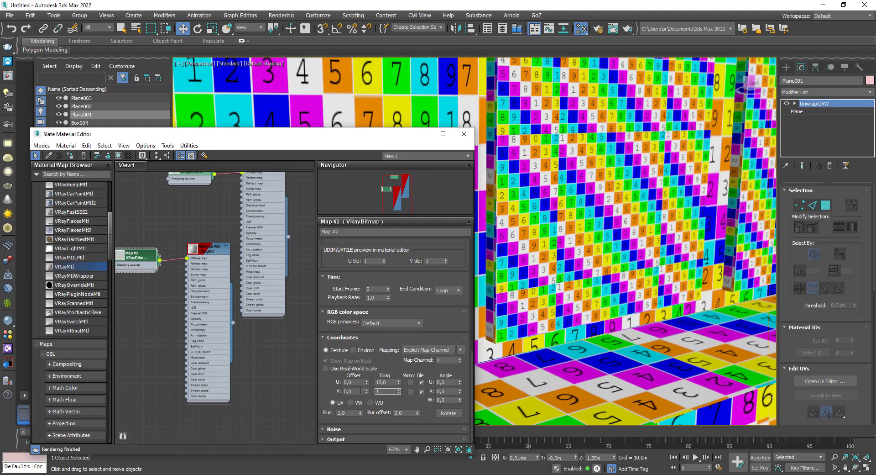
type("5")
key("Return")
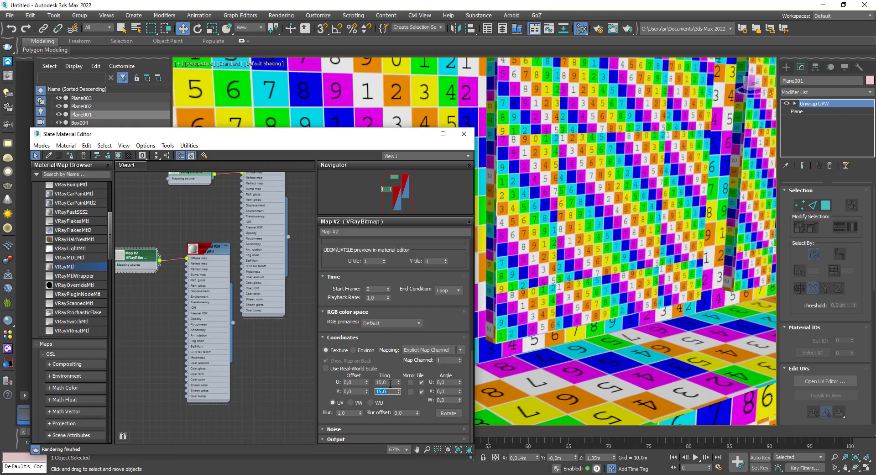
key("shift+Tab")
key("Tab")
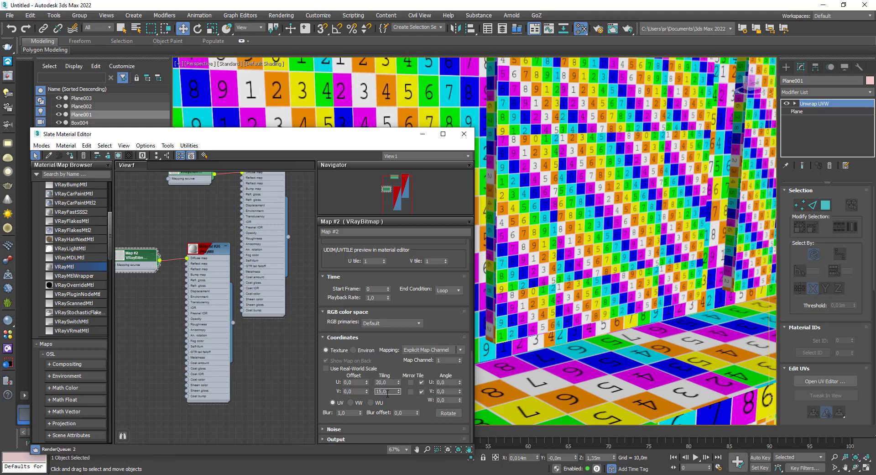
type("20")
left_click(393, 382)
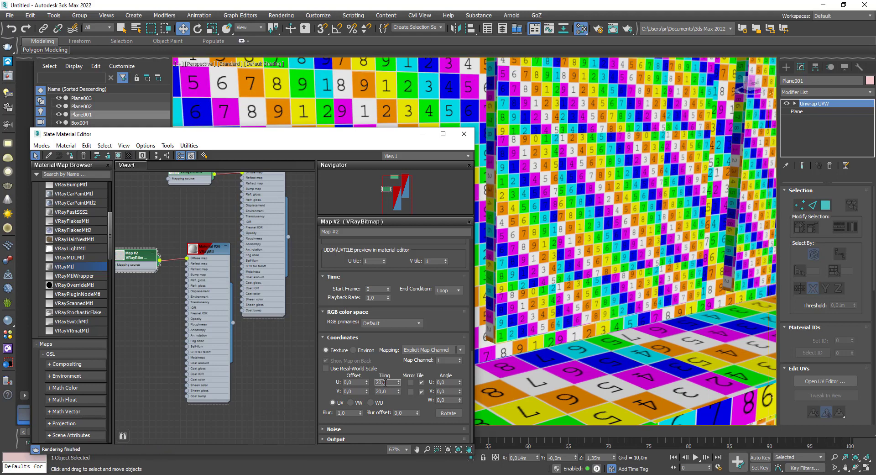
left_click_drag(382, 137, 320, 178)
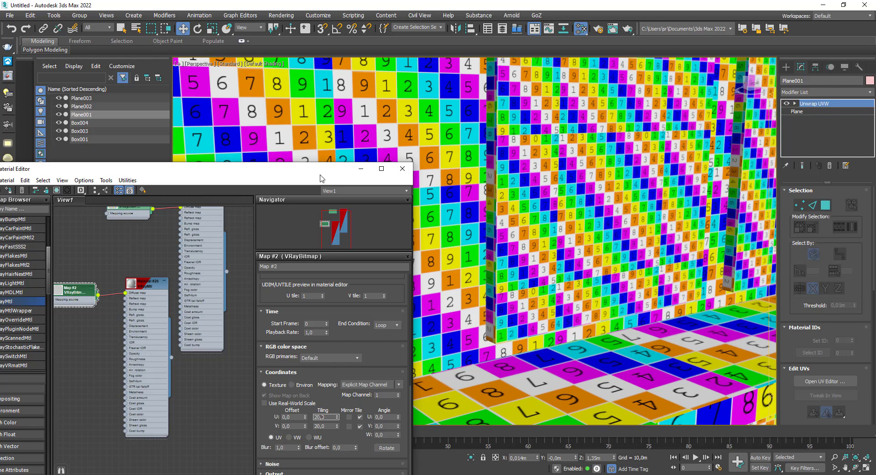
scroll(114, 287, "down", 2)
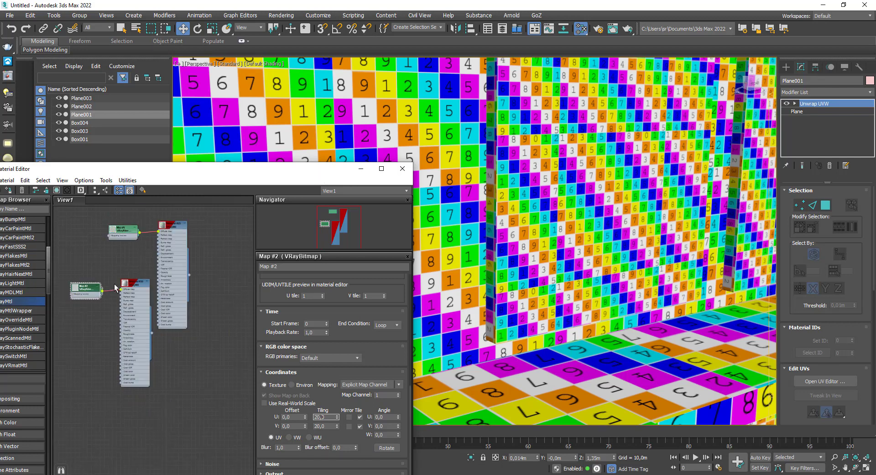
Select the Material #26 and Map #2 nodes, then Material #25, and close the node editor.
middle_click_drag(115, 287, 145, 281)
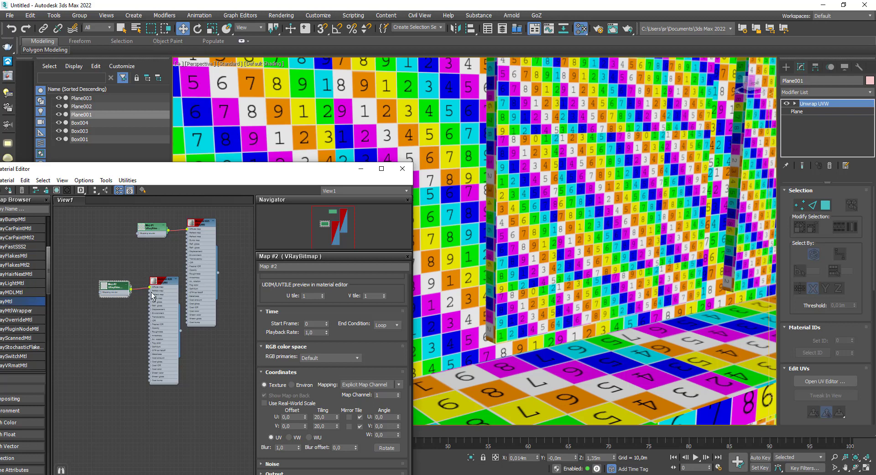
left_click(160, 304)
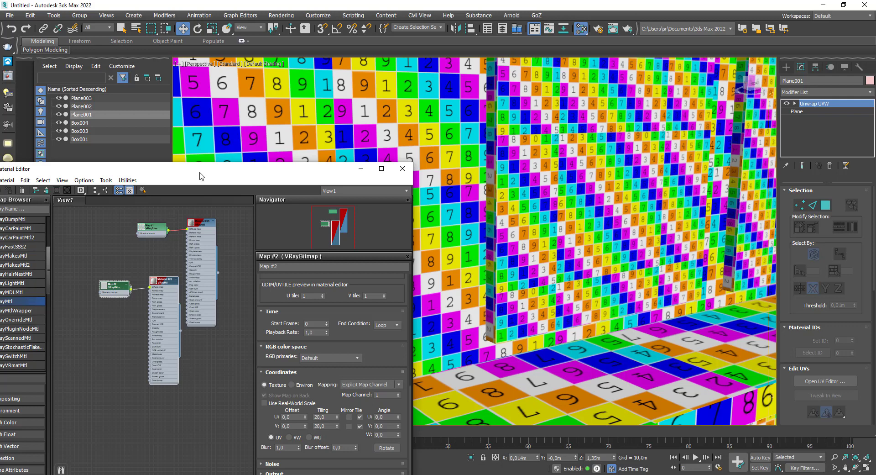
left_click_drag(200, 174, 253, 126)
left_click_drag(139, 167, 268, 299)
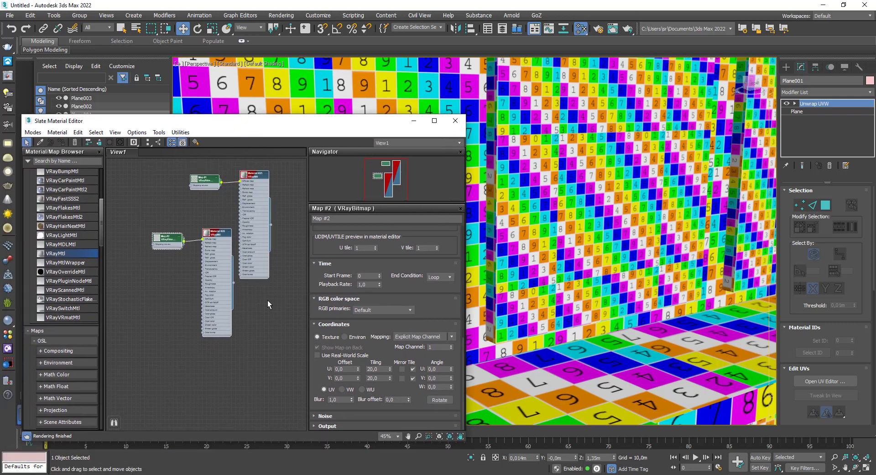
left_click_drag(369, 122, 405, 164)
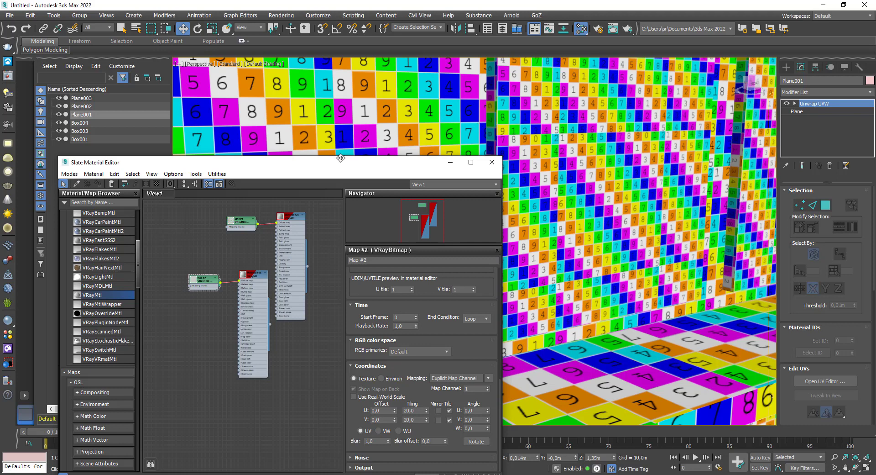
left_click_drag(189, 263, 250, 300)
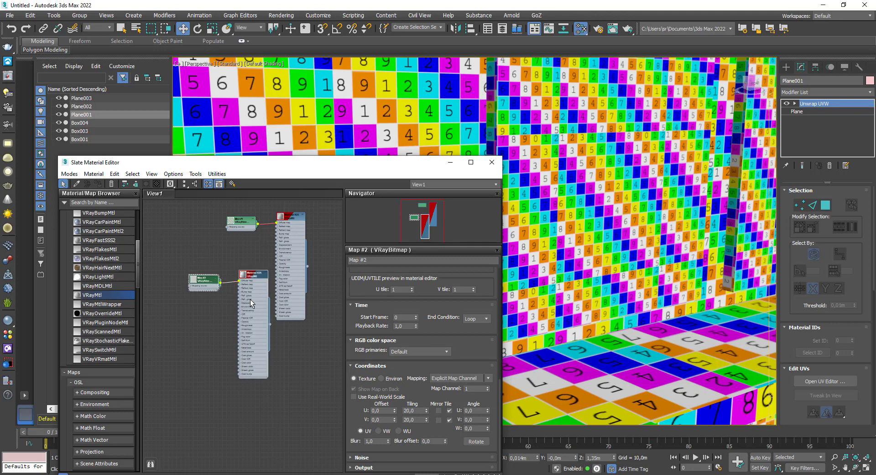
left_click(306, 256)
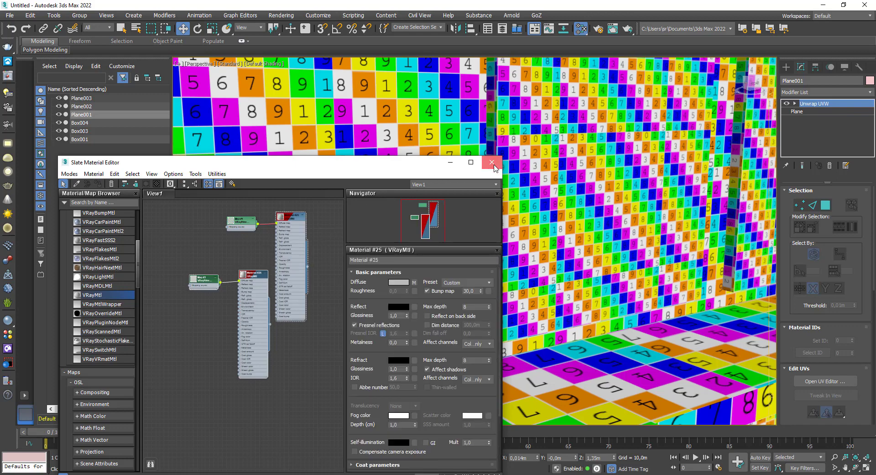
left_click(497, 161)
Assign the checker material to the selected Plane001 wall from the Slate Material Editor.
scroll(494, 164, "down", 3)
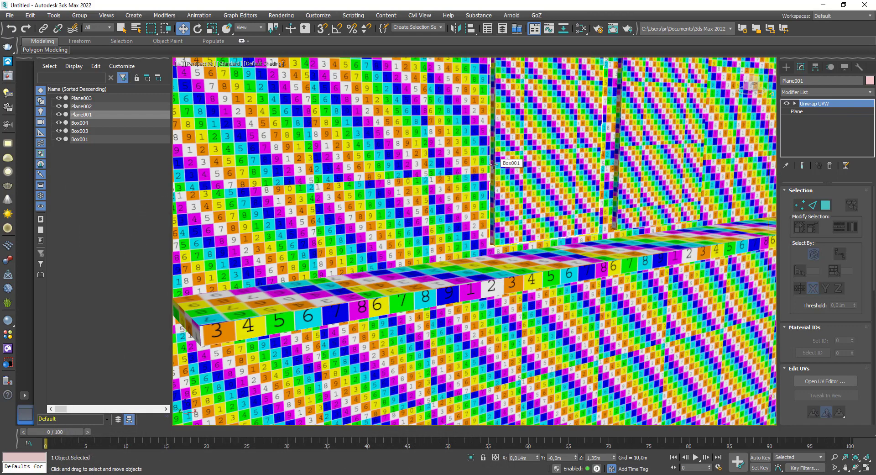
middle_click_drag(494, 163, 500, 230)
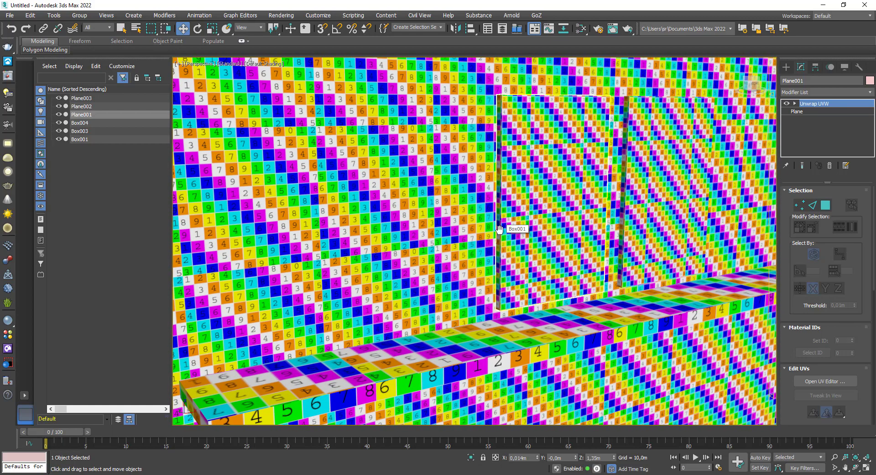
left_click(581, 29)
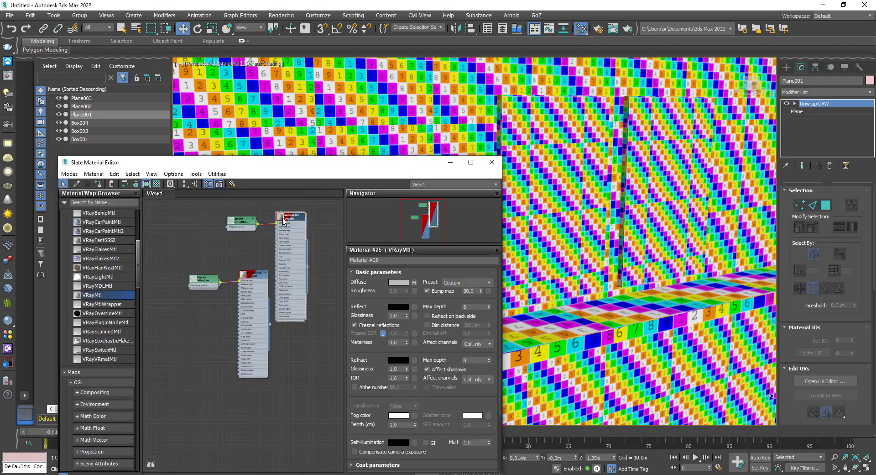
left_click(98, 183)
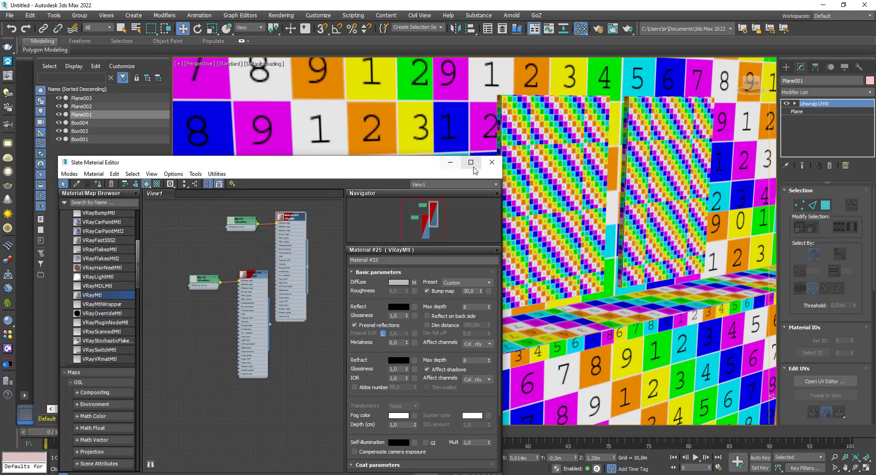
left_click(486, 165)
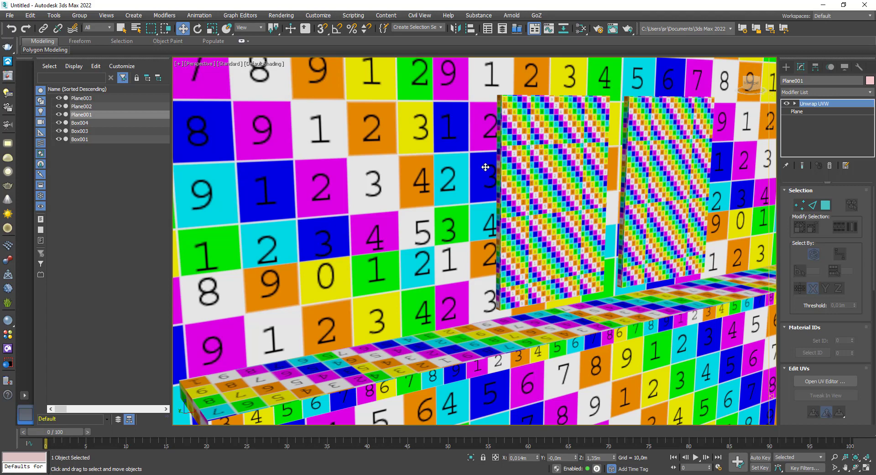
Select Box001, then reselect Plane001 and zoom in close on its checker wall.
left_click(525, 168)
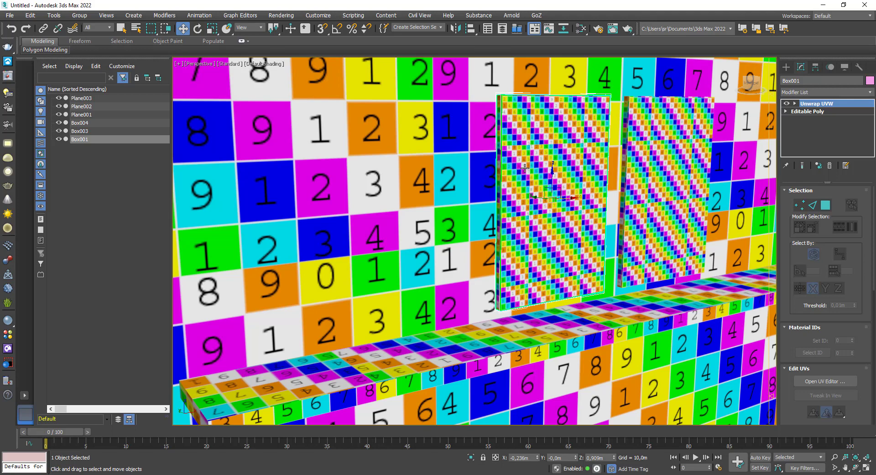
left_click(418, 157)
scroll(471, 277, "up", 5)
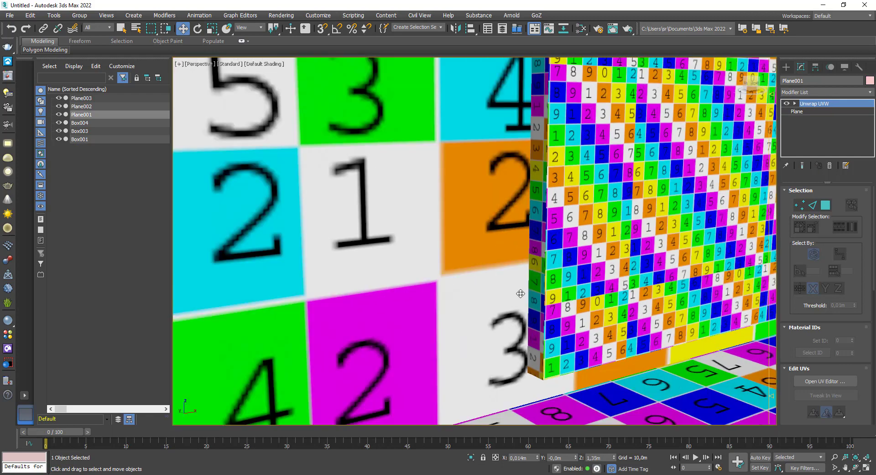
scroll(480, 215, "up", 3)
scroll(479, 215, "up", 3)
middle_click_drag(479, 215, 468, 178)
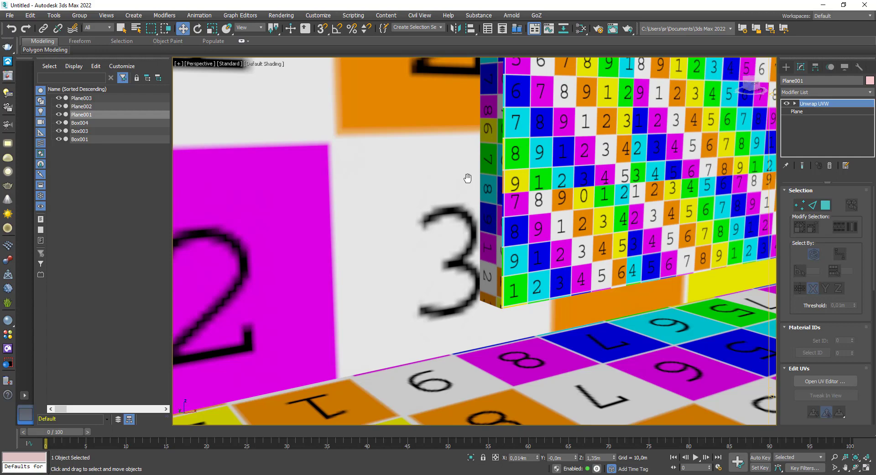
Frame the wall, panels and shelf to compare their mismatched checker sizes.
scroll(468, 178, "down", 3)
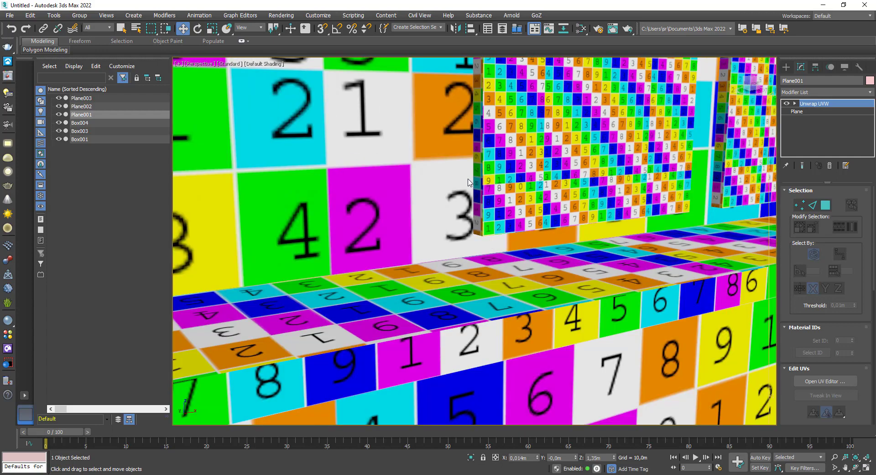
scroll(468, 178, "down", 3)
scroll(571, 169, "down", 3)
mouse_move(571, 169)
middle_mouse_down()
mouse_move(521, 227)
mouse_move(492, 238)
mouse_move(495, 228)
middle_mouse_up()
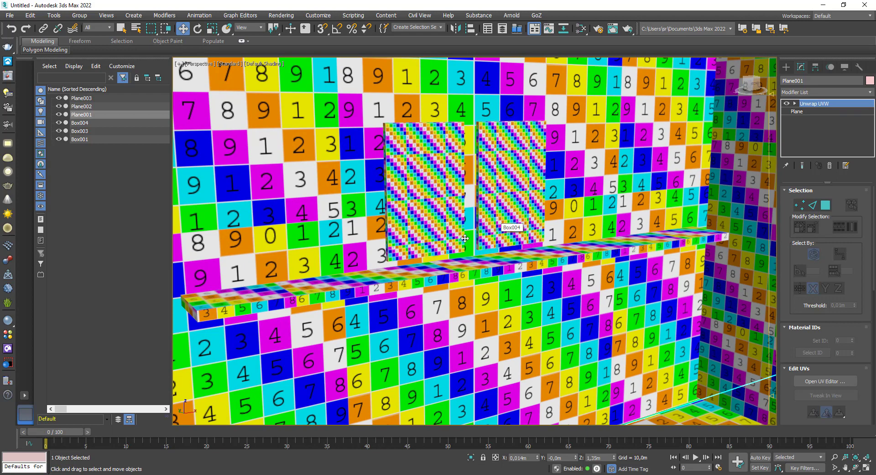
scroll(474, 267, "up", 3)
mouse_move(474, 288)
middle_mouse_down()
mouse_move(473, 266)
mouse_move(515, 308)
middle_mouse_up()
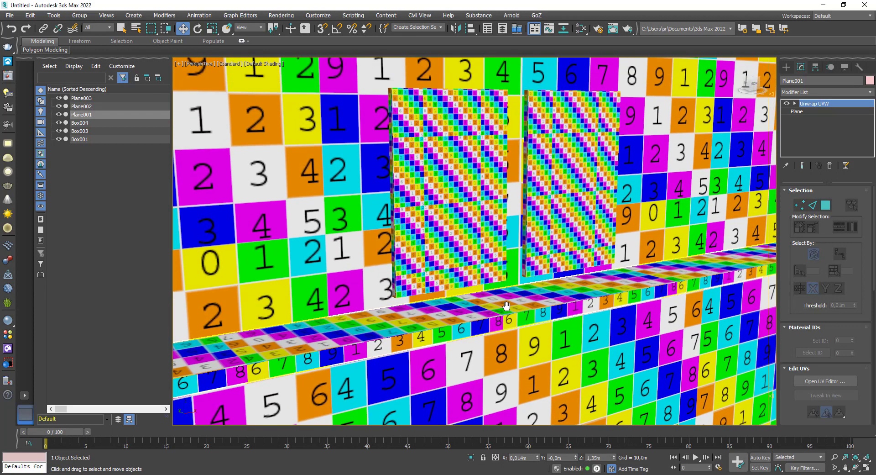
scroll(438, 215, "up", 3)
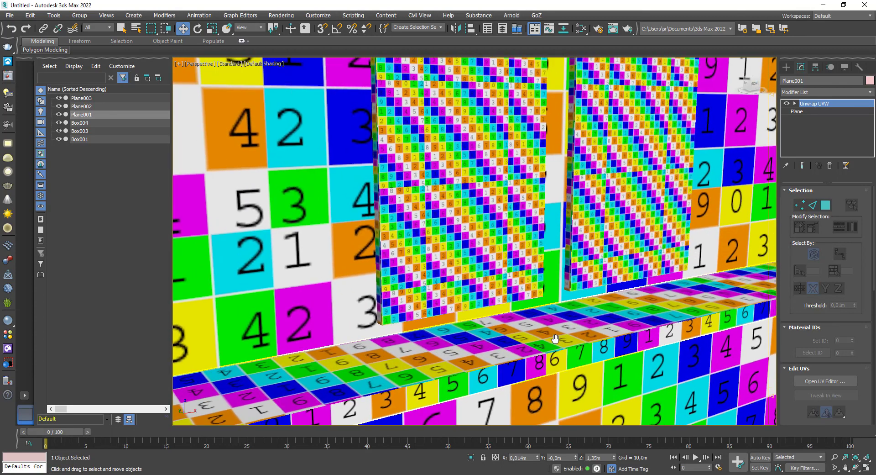
middle_click_drag(435, 215, 452, 229)
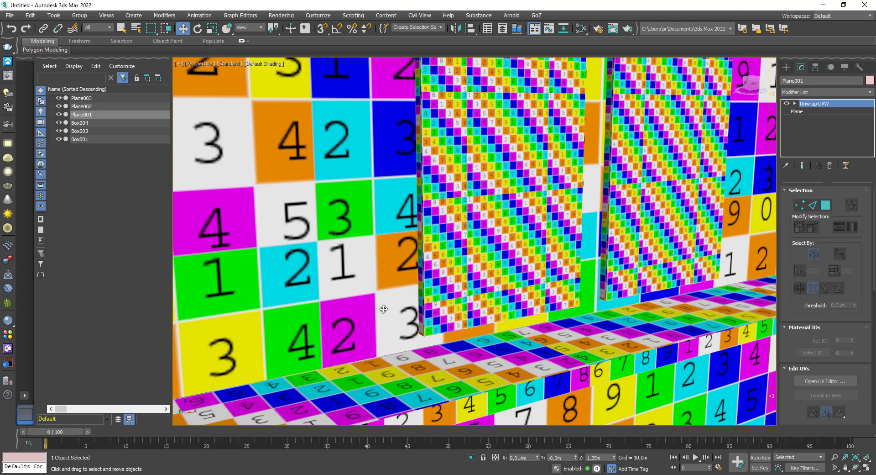
scroll(388, 343, "up", 2)
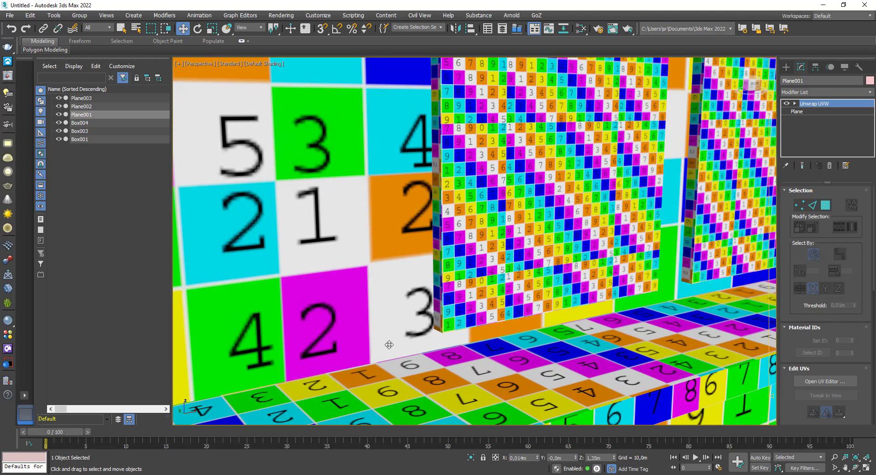
scroll(402, 260, "up", 2)
scroll(405, 260, "up", 2)
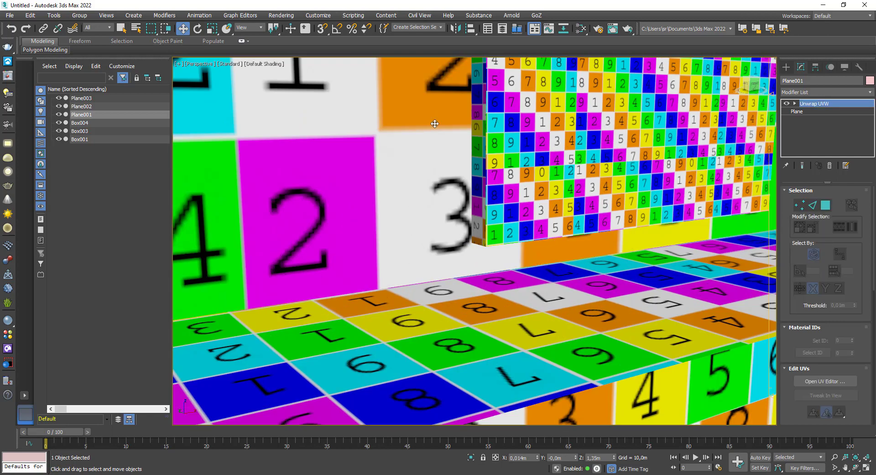
Open the wall's UV editor and the Texel Density Tool at 256 px/m, 1024x1024.
left_click(825, 381)
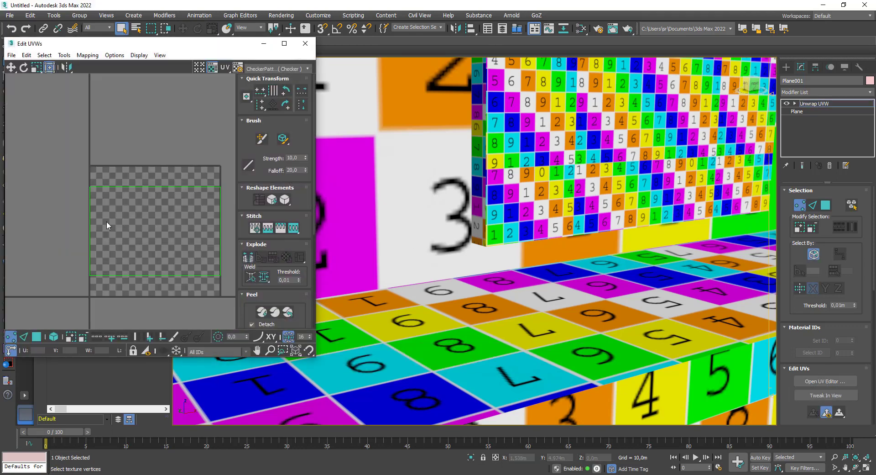
scroll(108, 221, "up", 2)
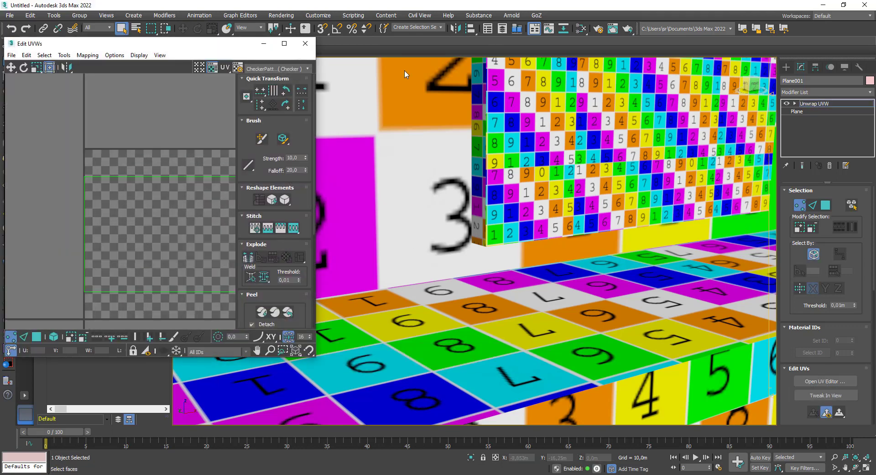
left_click(579, 29)
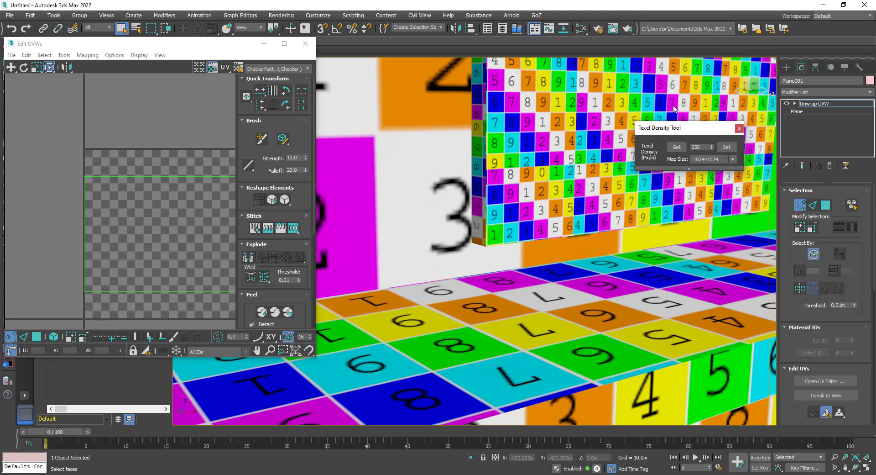
left_click_drag(673, 129, 678, 116)
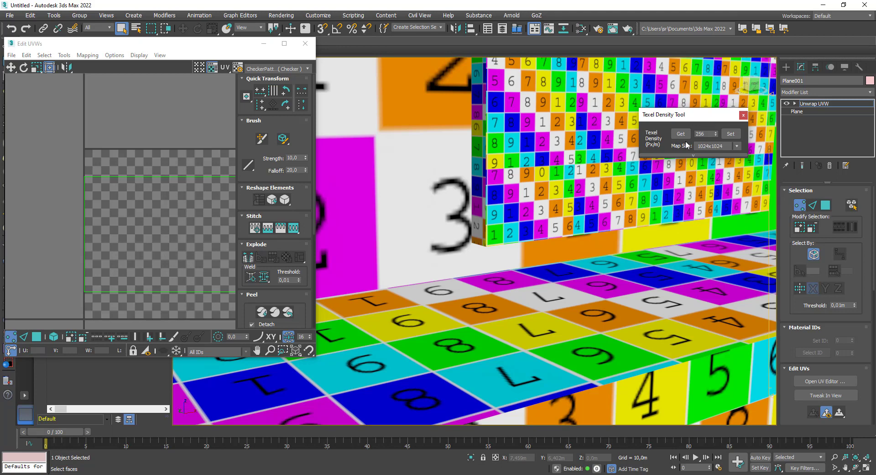
left_click_drag(712, 119, 683, 115)
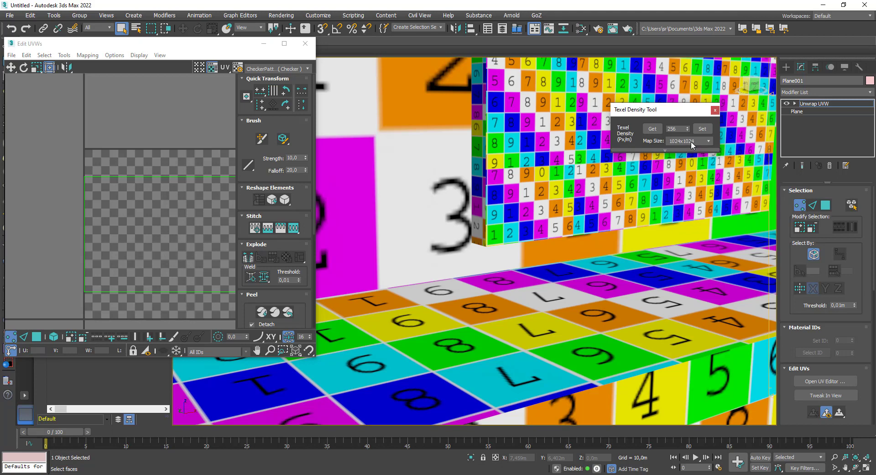
left_click(705, 129)
scroll(111, 275, "down", 2)
middle_click_drag(111, 276, 84, 264)
Select the plane's UV face, apply 256 px/m texel density, and close the UV editor.
left_click(36, 336)
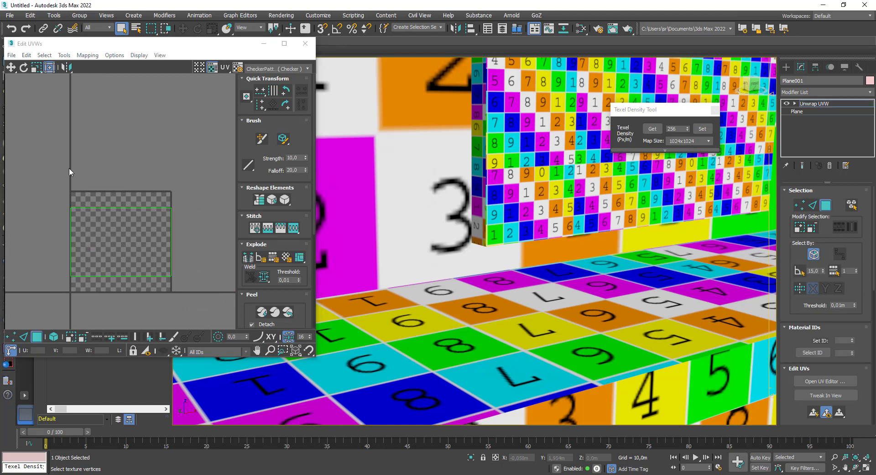
left_click_drag(58, 158, 180, 298)
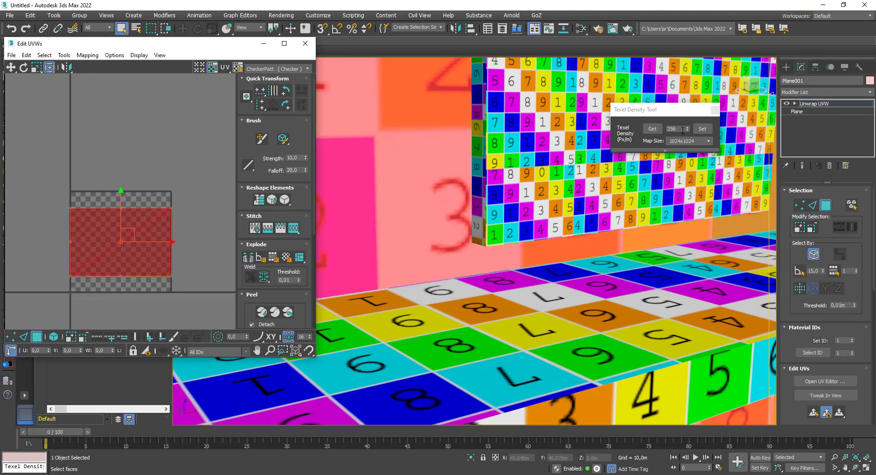
left_click(701, 129)
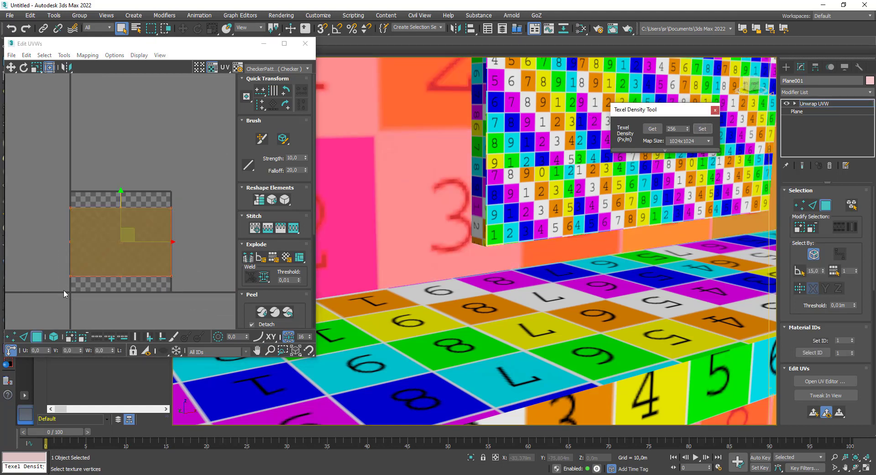
left_click(305, 43)
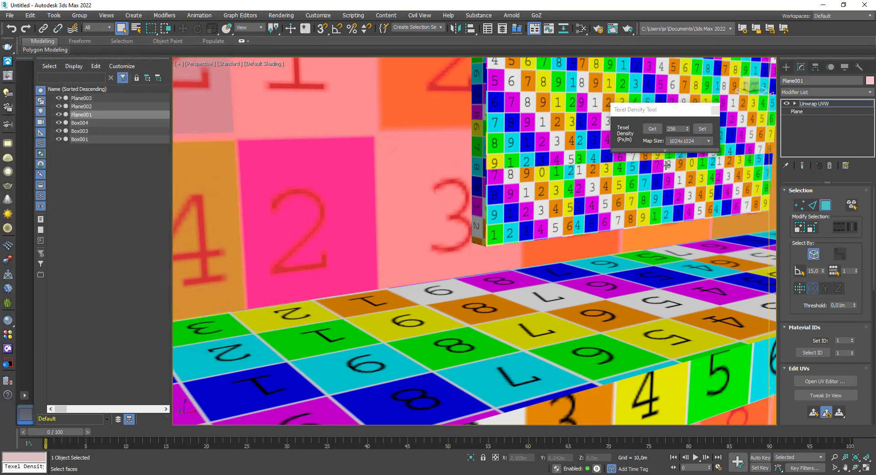
Set Box001's UVs to 256 px/m texel density and close its UV editor.
left_click(802, 104)
left_click(495, 172)
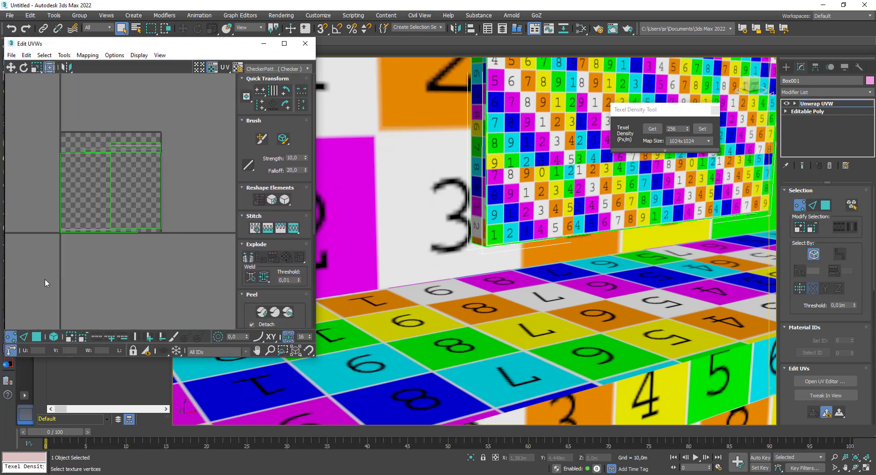
key("ctrl+a")
left_click(37, 336)
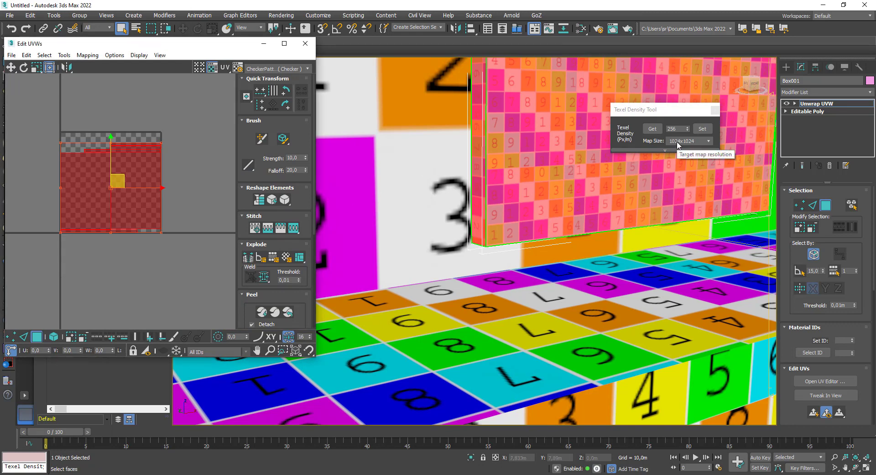
left_click(703, 129)
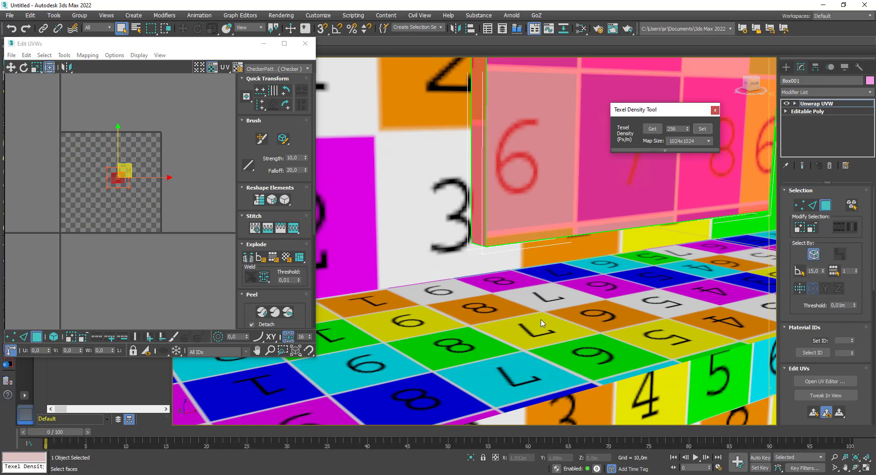
left_click(130, 214)
left_click(306, 44)
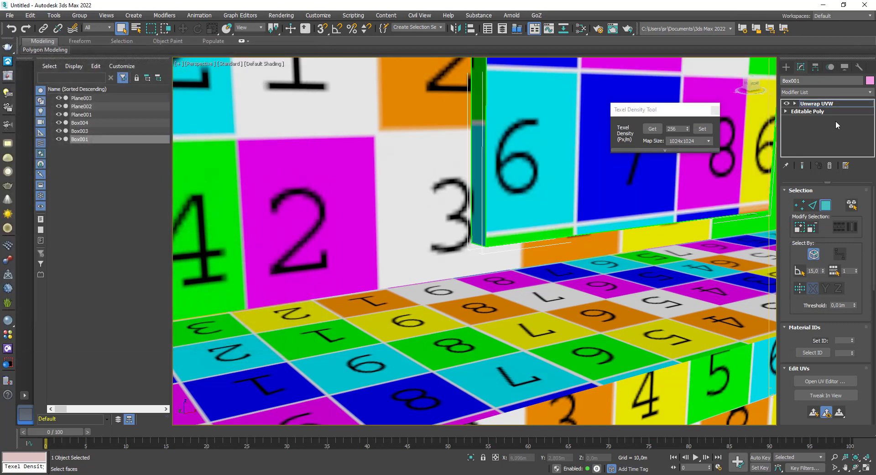
Set Box003's UV faces to 256 px/m texel density and close its UV editor.
left_click(817, 104)
left_click(551, 298)
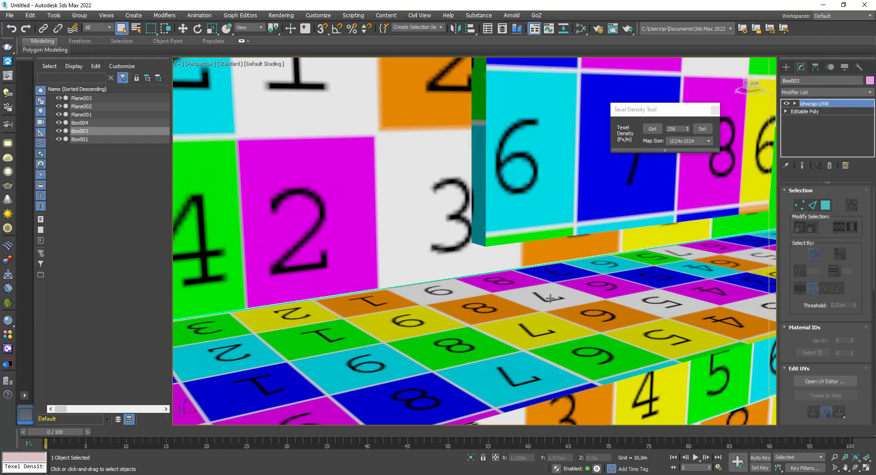
left_click(817, 378)
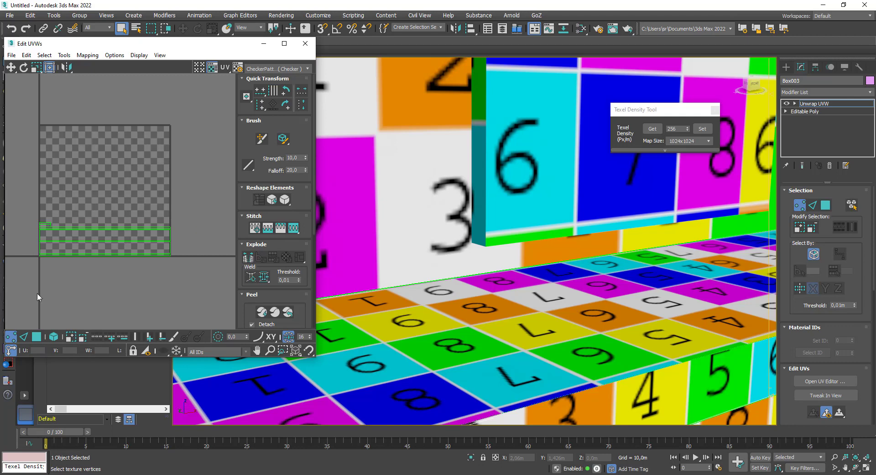
key("ctrl+a")
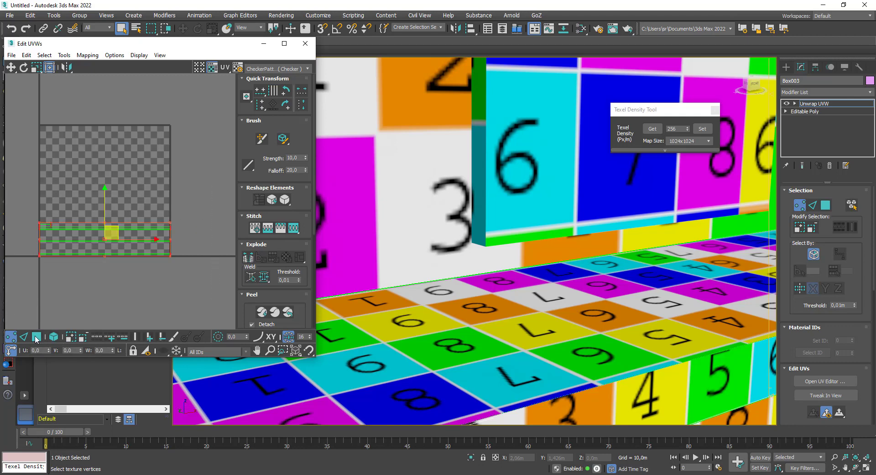
left_click(36, 338)
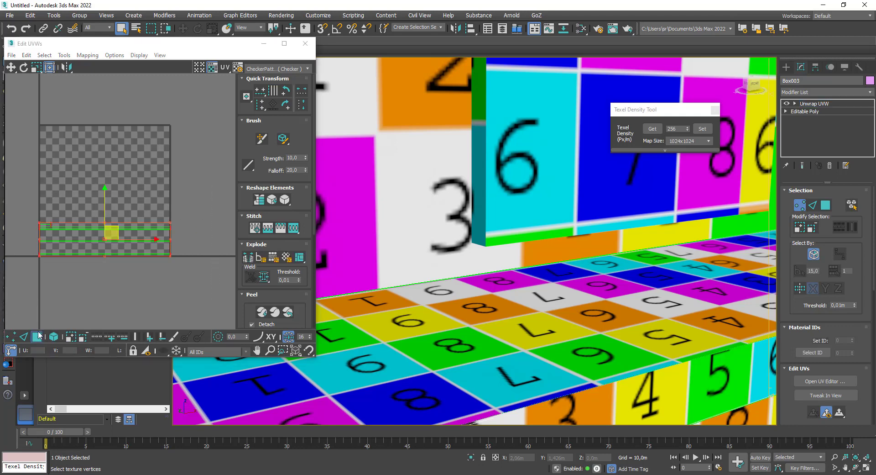
mouse_move(35, 198)
left_mouse_down()
mouse_move(182, 258)
mouse_move(192, 274)
left_mouse_up()
left_click(709, 129)
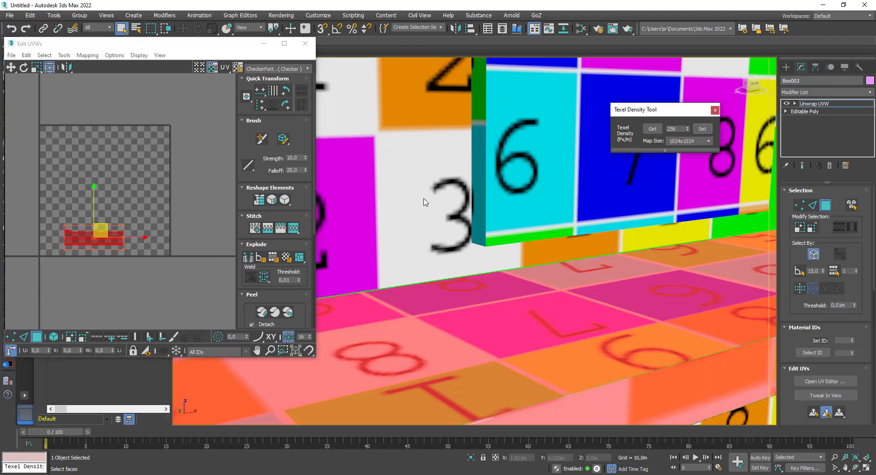
left_click(163, 261)
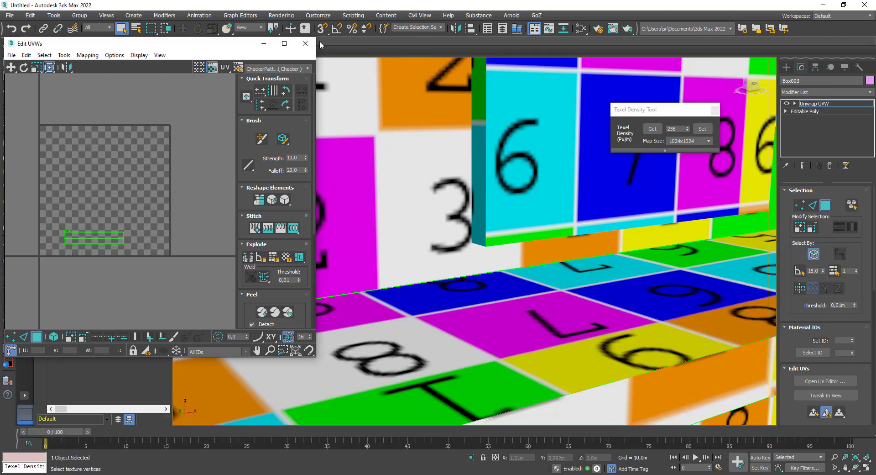
left_click(305, 43)
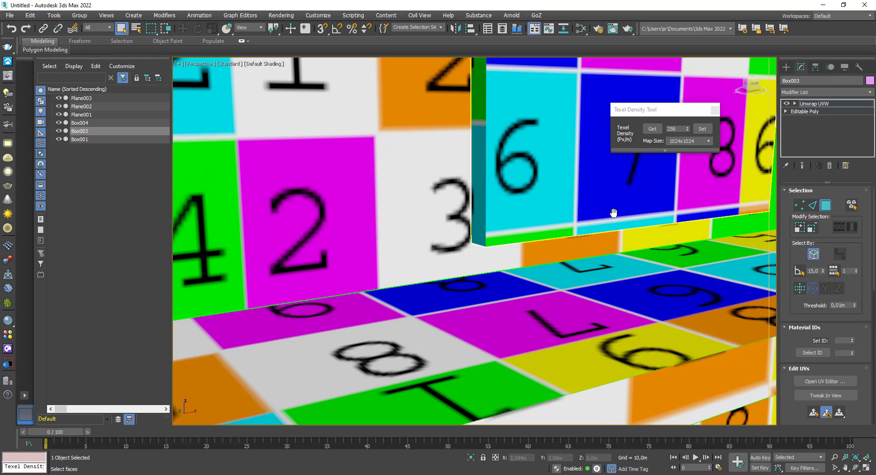
middle_click_drag(612, 212, 400, 225)
scroll(548, 186, "down", 3)
scroll(548, 186, "down", 2)
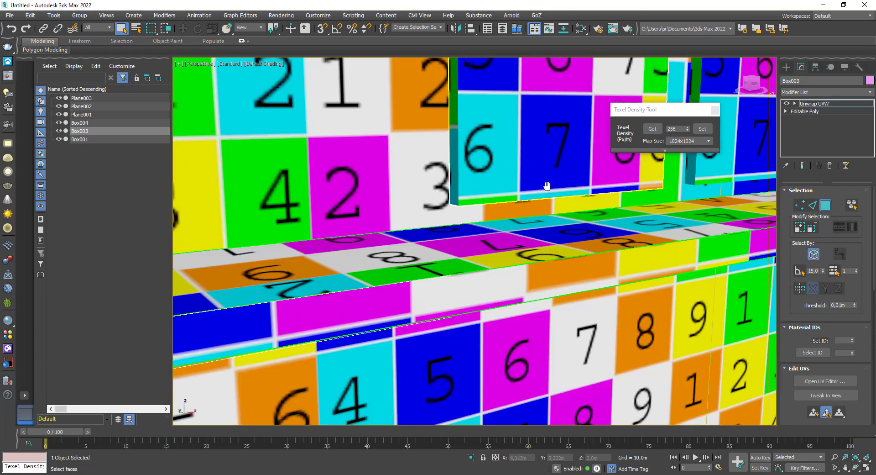
scroll(554, 241, "down", 2)
scroll(552, 247, "down", 2)
scroll(552, 246, "up", 2)
scroll(552, 246, "up", 2)
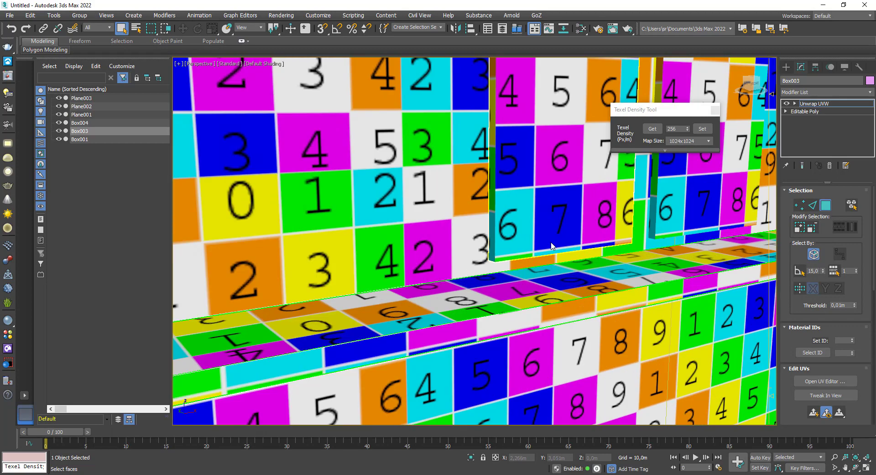
scroll(551, 246, "up", 3)
scroll(551, 242, "down", 2)
scroll(551, 242, "up", 2)
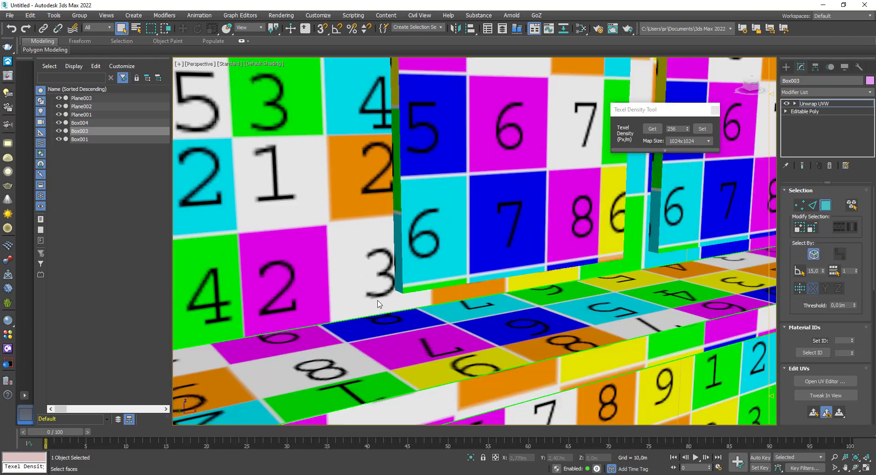
scroll(378, 304, "down", 2)
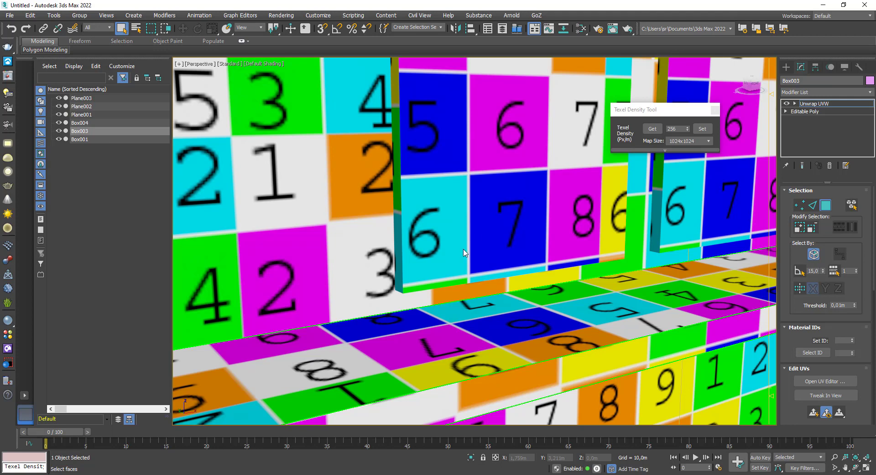
scroll(464, 252, "down", 3)
scroll(464, 252, "down", 3)
scroll(464, 252, "down", 3)
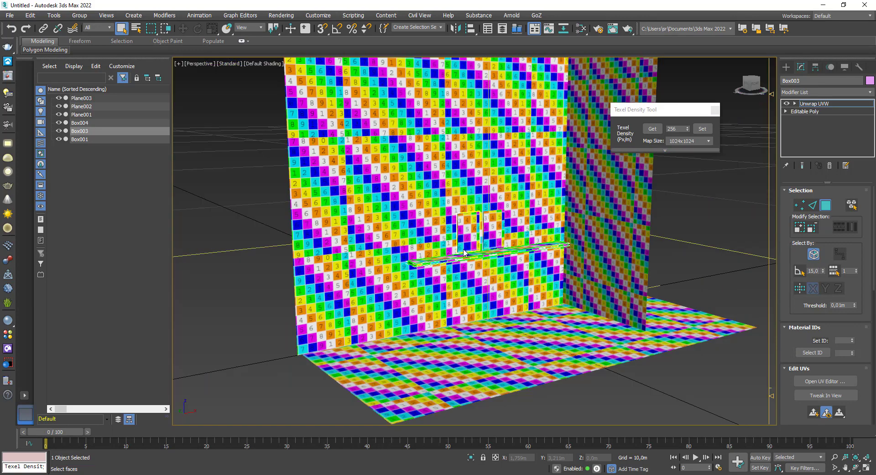
scroll(464, 253, "up", 2)
scroll(464, 252, "down", 2)
scroll(545, 331, "up", 5)
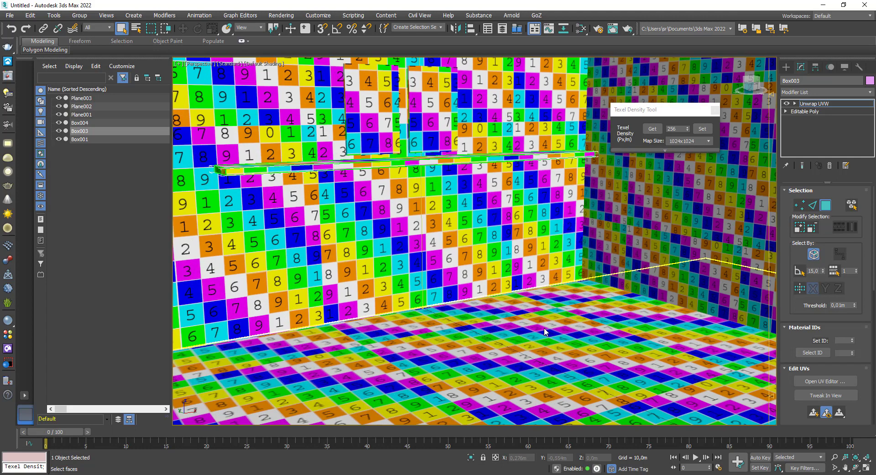